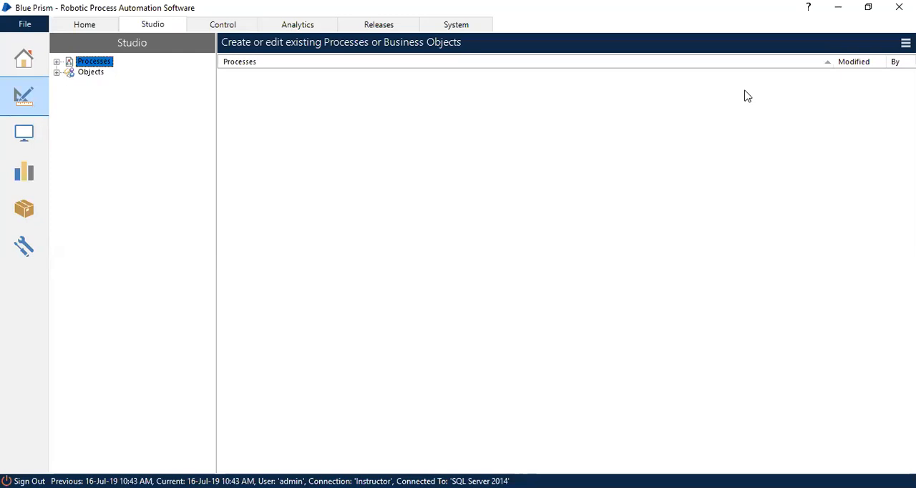
Start a new business object in the Object Studio Lecture group under Objects.
click(91, 72)
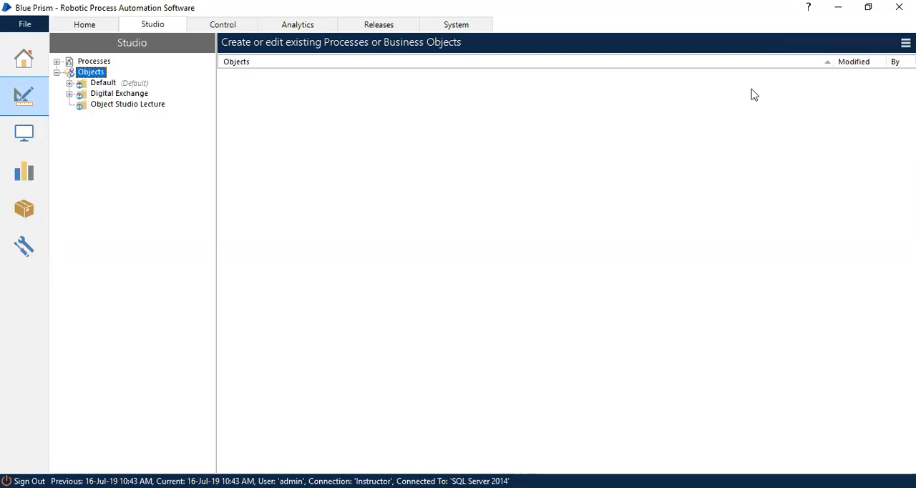
right_click(96, 76)
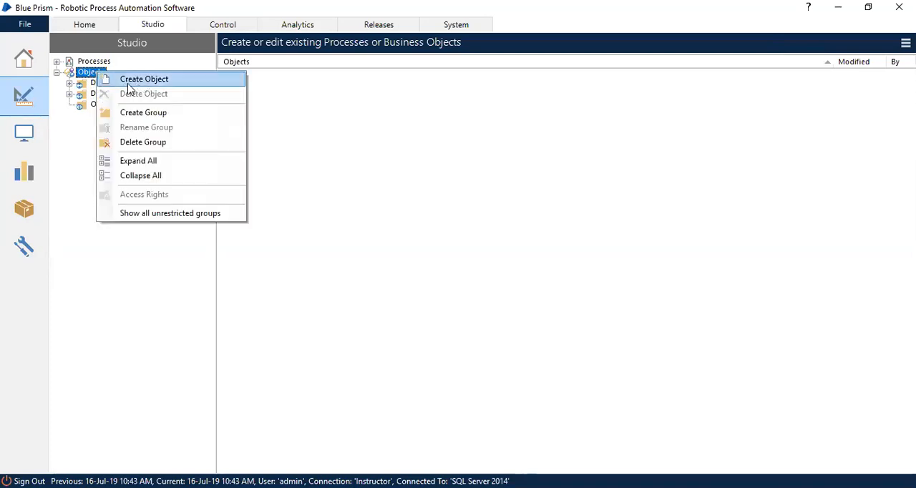
click(340, 111)
click(128, 105)
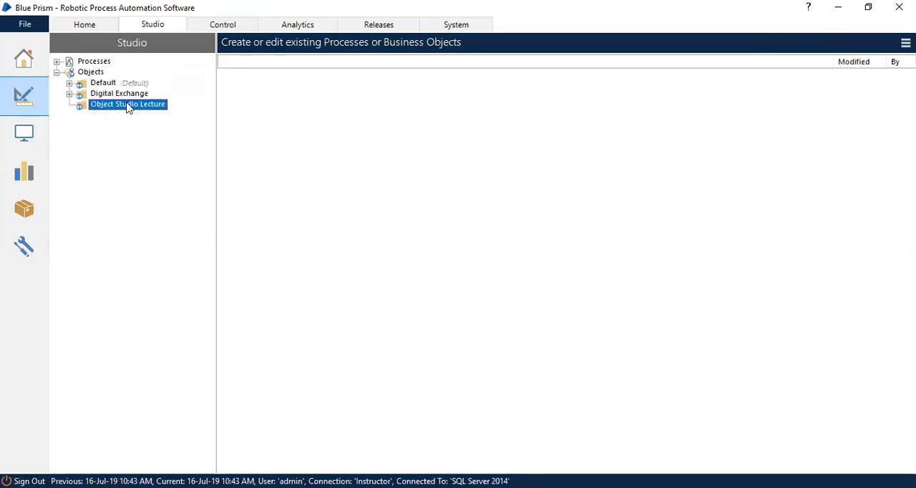
right_click(128, 105)
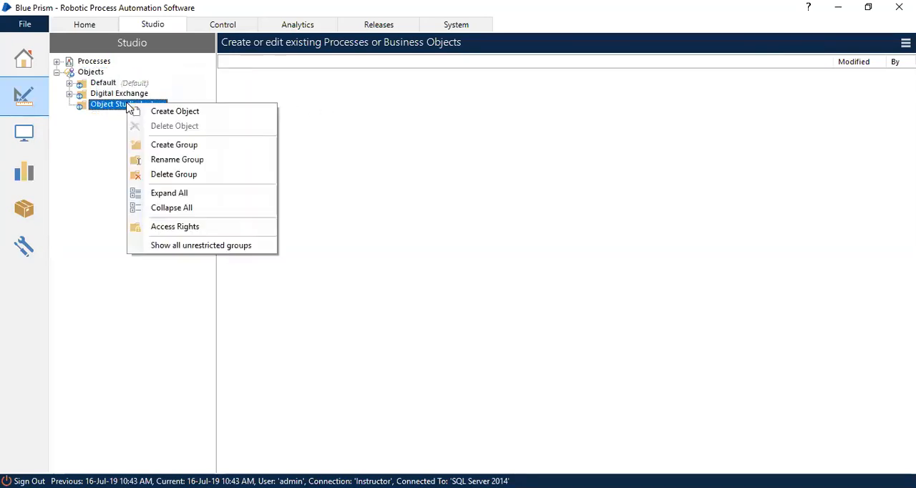
click(351, 124)
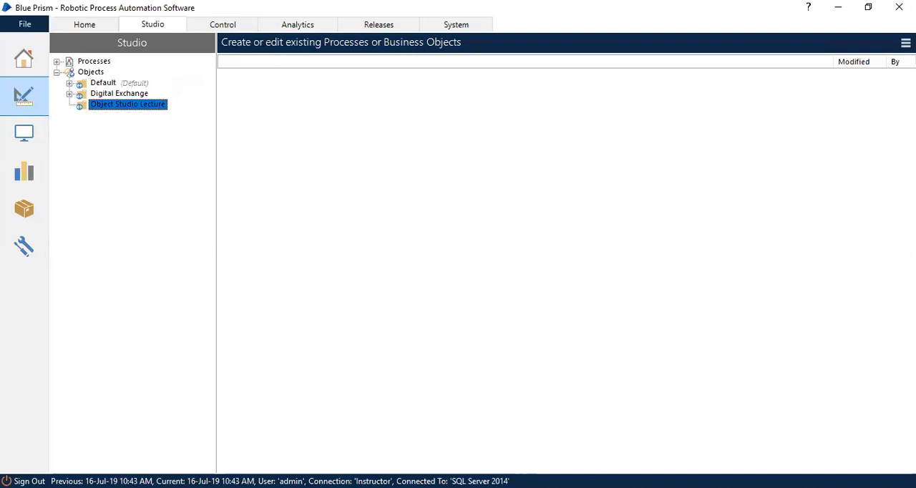
click(905, 43)
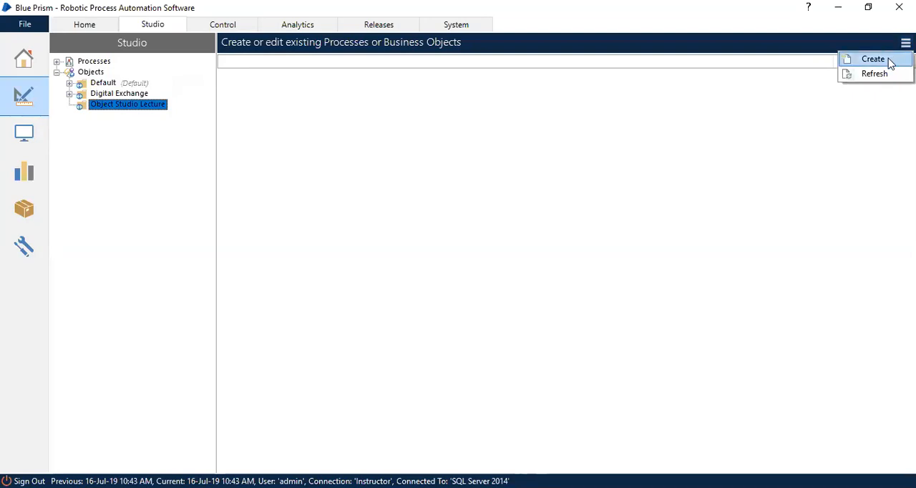
click(619, 120)
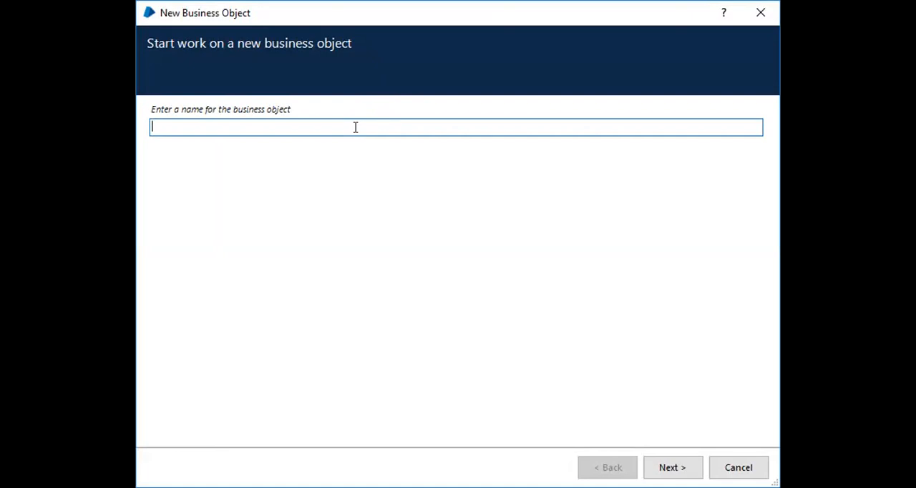
Name the business object "Sample Object creation" and continue to its description.
text(Sample Object creation)
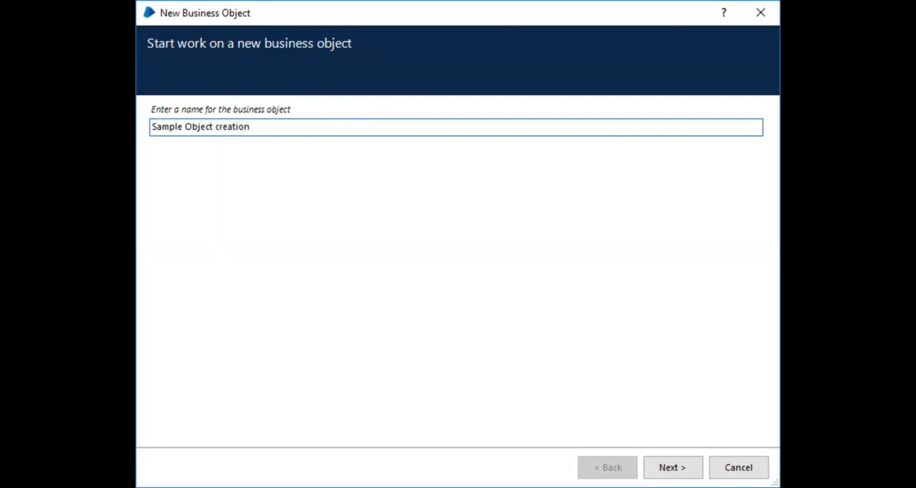
click(279, 127)
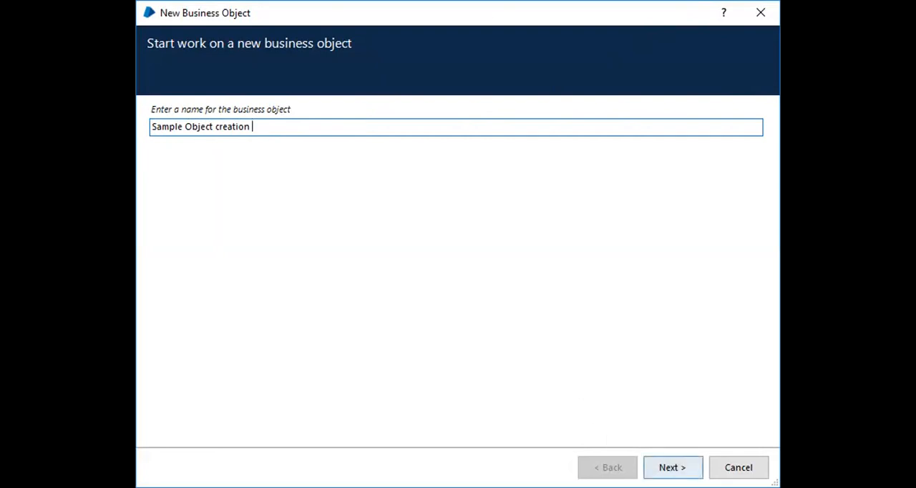
click(672, 467)
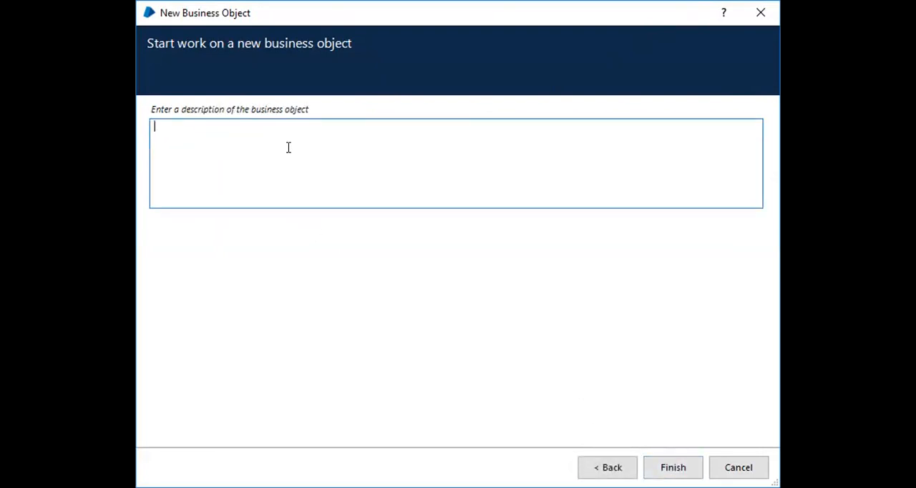
Describe the business object as "Creation and Save Object Demo" and finish creating it.
text(Creation and Save Objec)
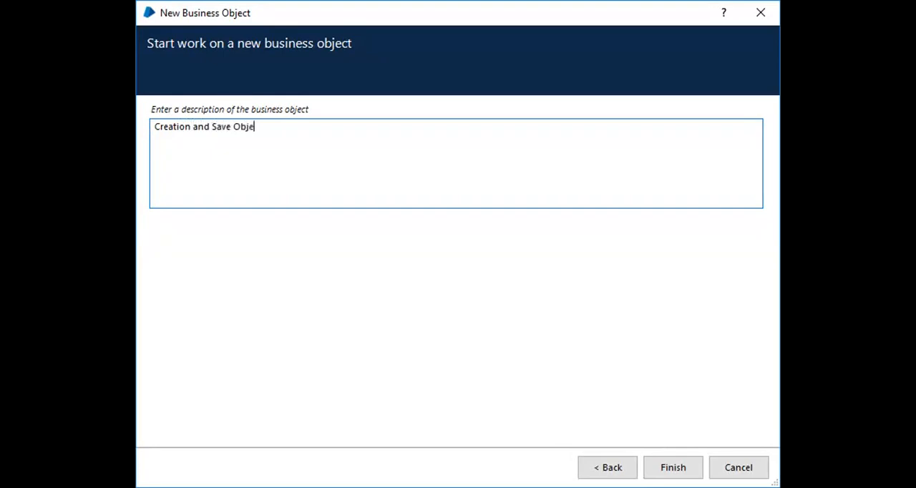
text(t Demo)
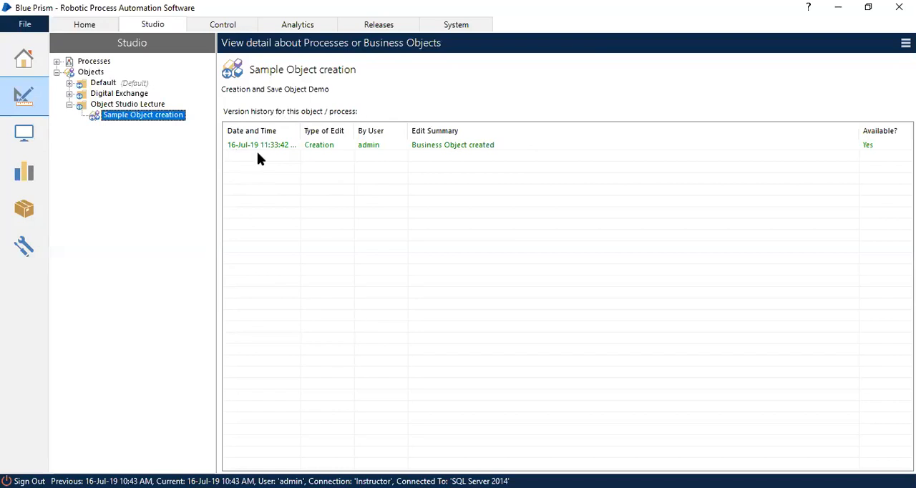
Widen the version history's date column, and open Sample Object creation to review its Initialise, Clean Up and Action 1 pages.
drag(299, 138, 383, 131)
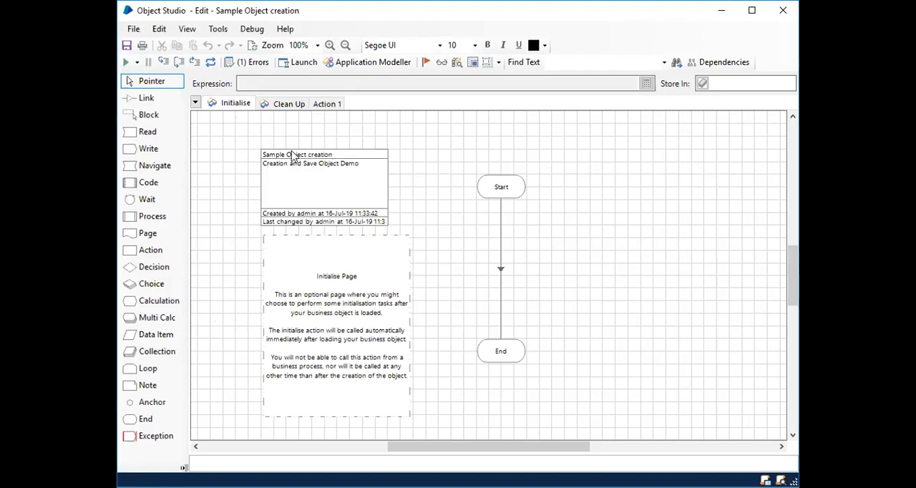
click(287, 104)
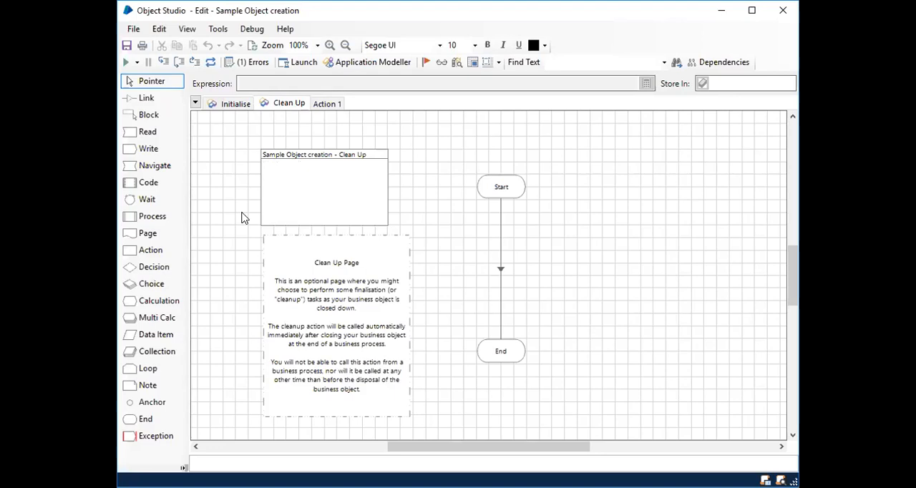
click(235, 103)
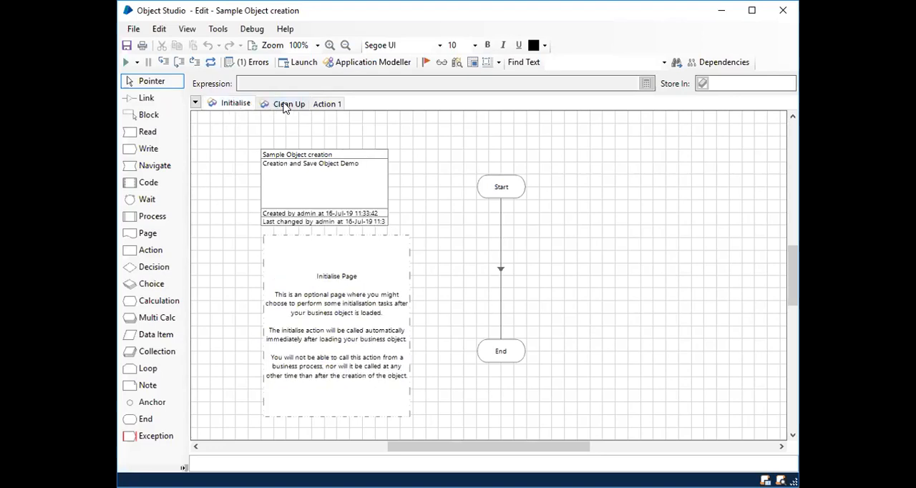
click(284, 105)
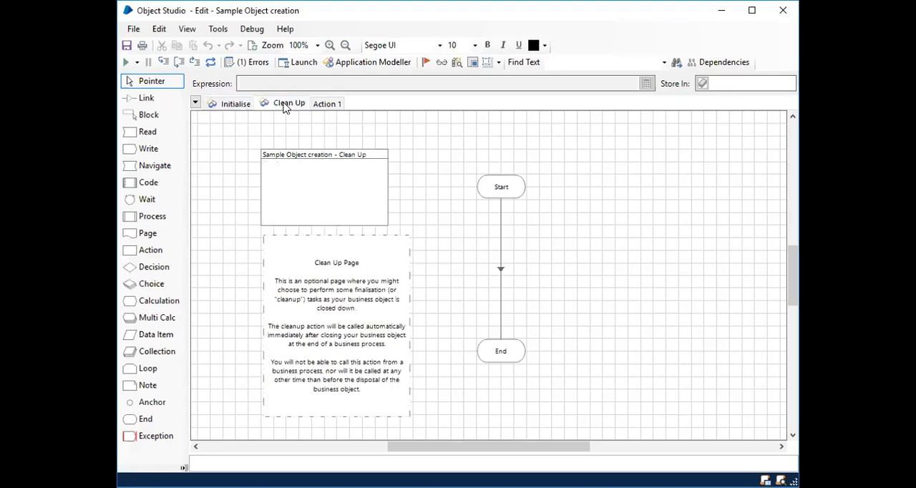
click(332, 107)
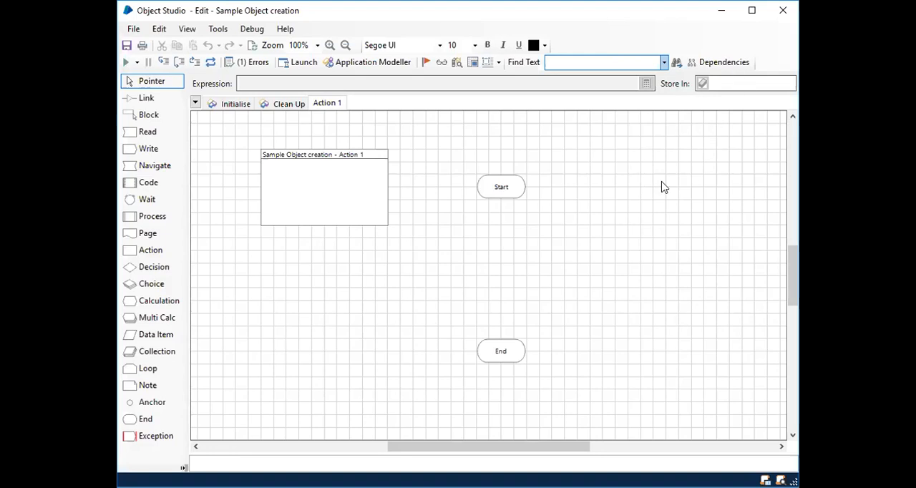
Save the business object with the edit summary "Save for 1st time creation - Demo" and select that entry in its version history.
click(127, 45)
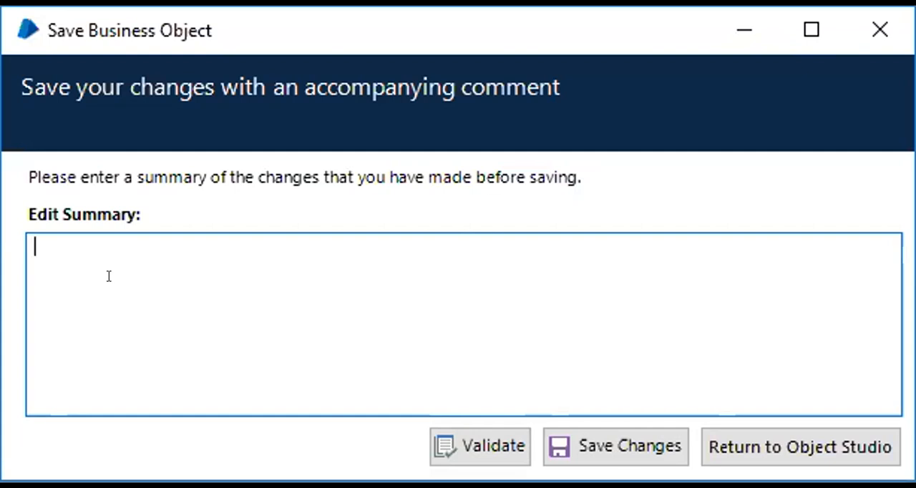
text(C)
key(BackSpace)
text(Creatin)
key(BackSpace)
key(BackSpace)
key(BackSpace)
key(BackSpace)
key(BackSpace)
key(BackSpace)
key(BackSpace)
text(SAve for)
key(BackSpace)
key(BackSpace)
key(BackSpace)
key(BackSpace)
key(BackSpace)
key(BackSpace)
key(BackSpace)
key(BackSpace)
text(ave)
key(BackSpace)
text(ve for )
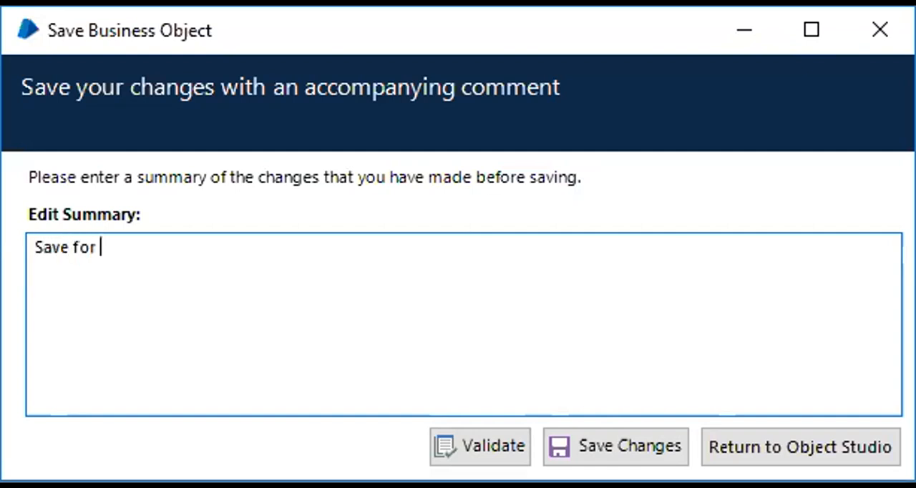
text(1st time creatio)
key(BackSpace)
text(b)
key(BackSpace)
text(n - Demo)
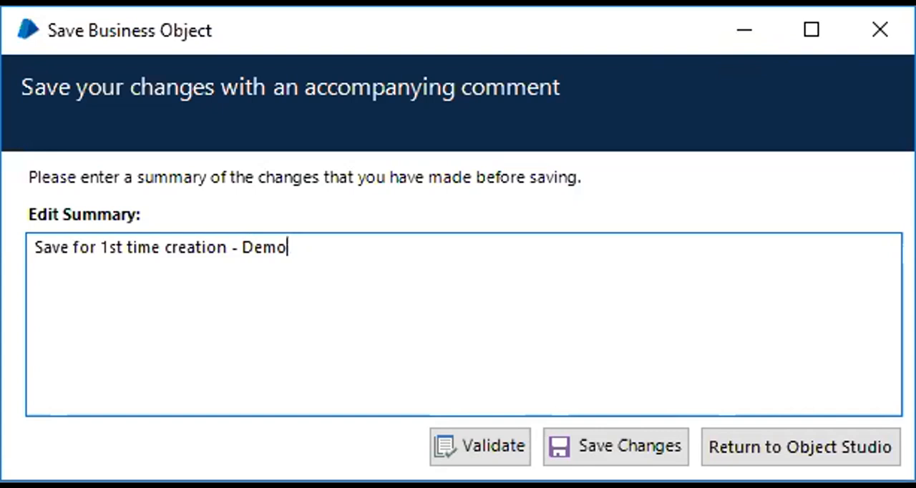
drag(341, 250, 62, 252)
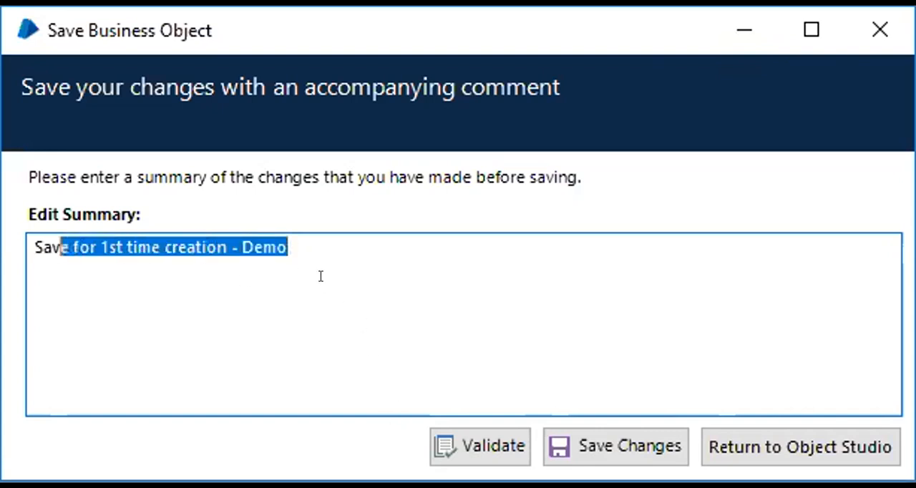
click(321, 276)
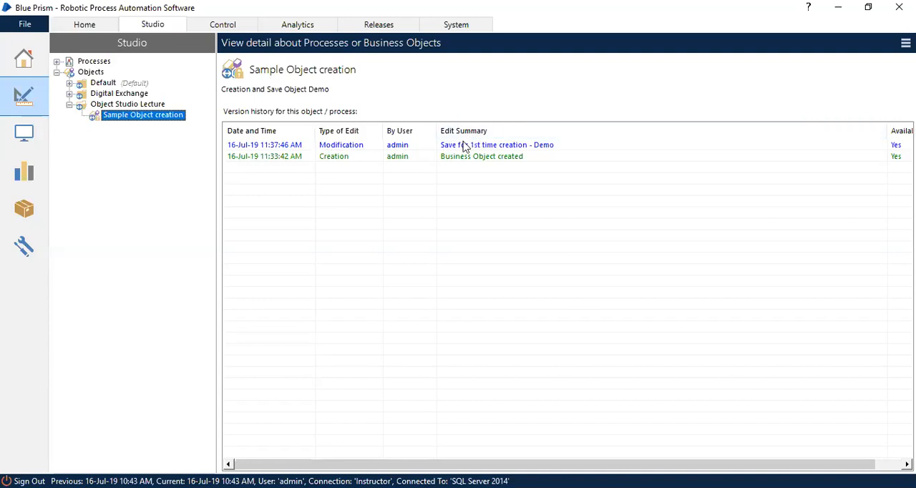
click(545, 150)
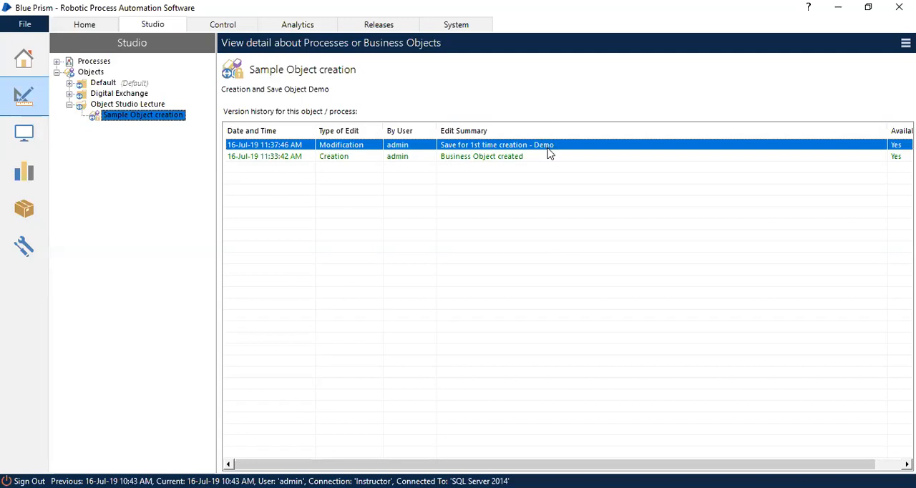